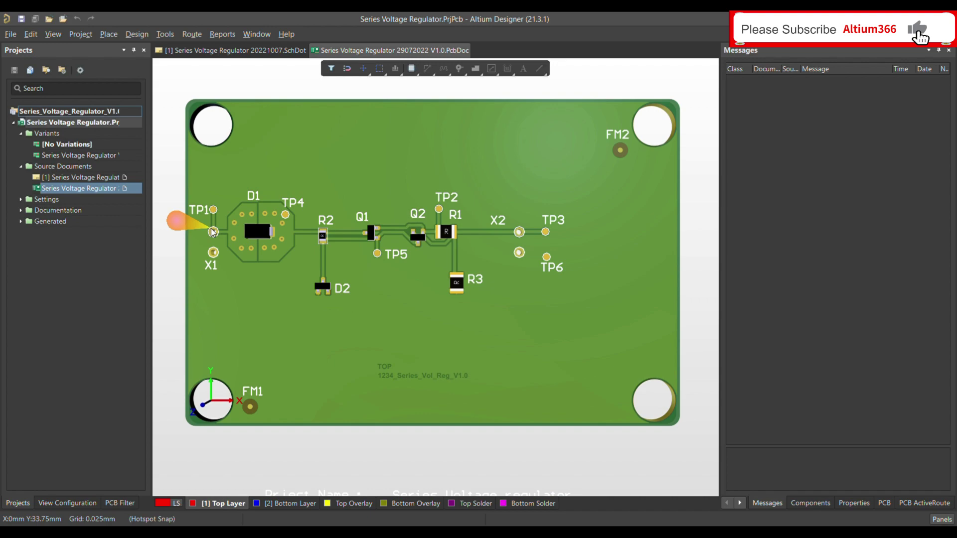
Step: Measure from the board's left edge to connector X1's pad, reading 4 mm along X
key("ctrl+m")
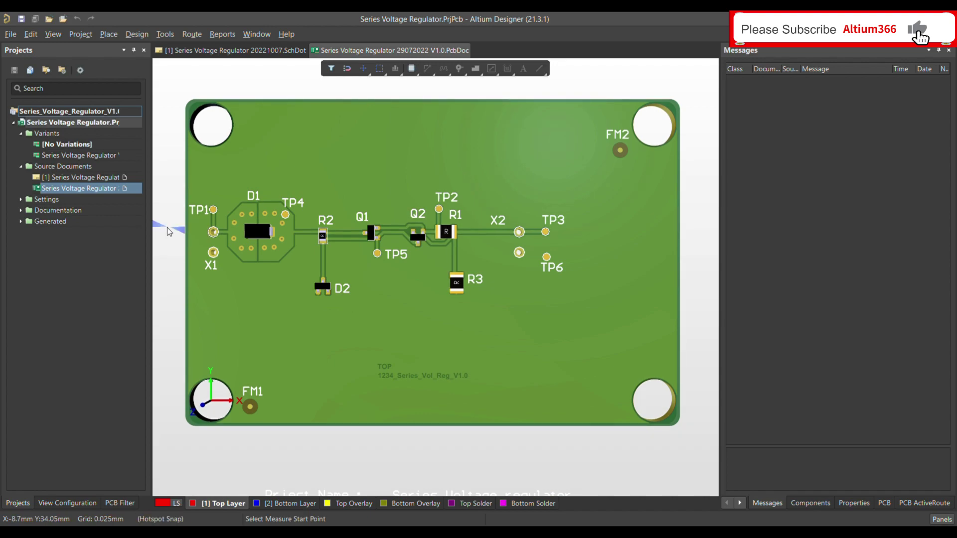
scroll(170, 231, "up", 5, "ctrl")
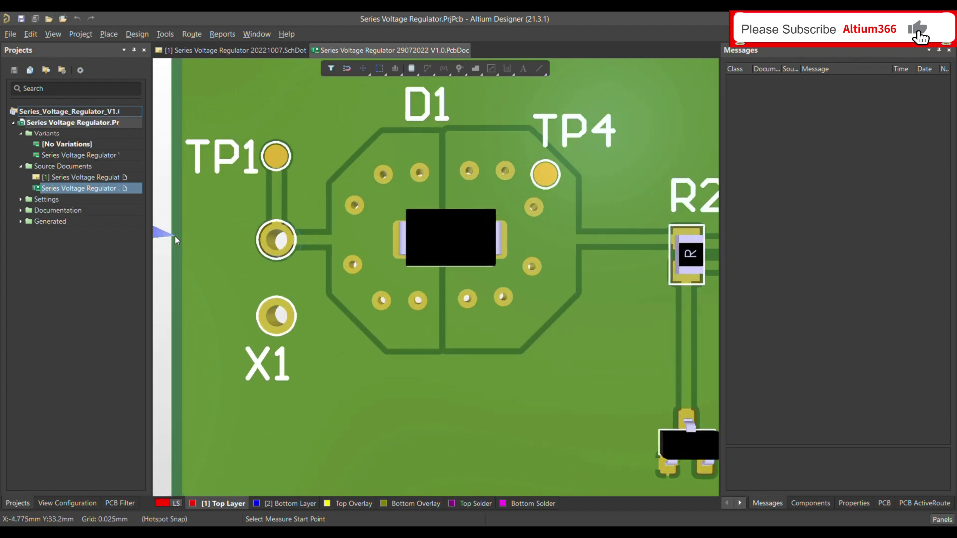
left_click(183, 239)
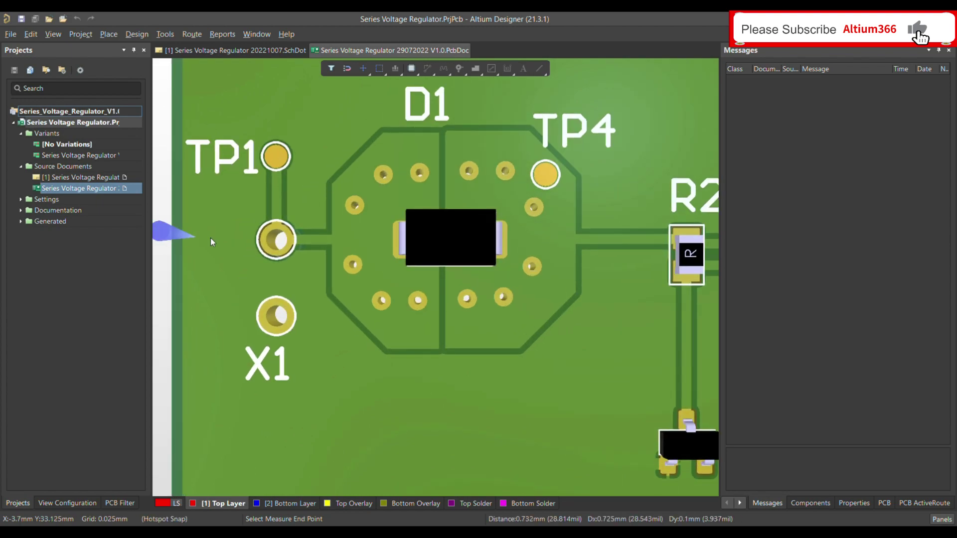
left_click(259, 240)
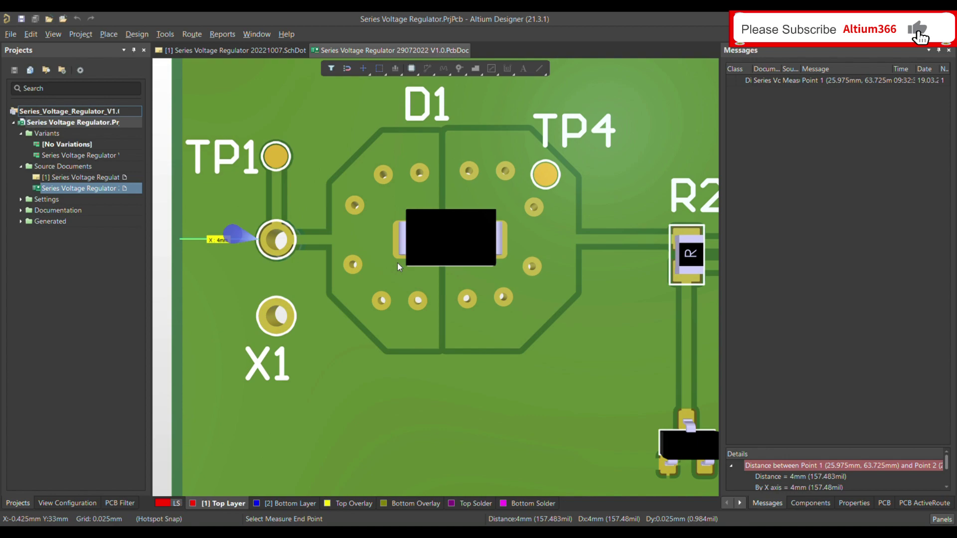
right_click(397, 262)
scroll(204, 192, "down", 5, "ctrl")
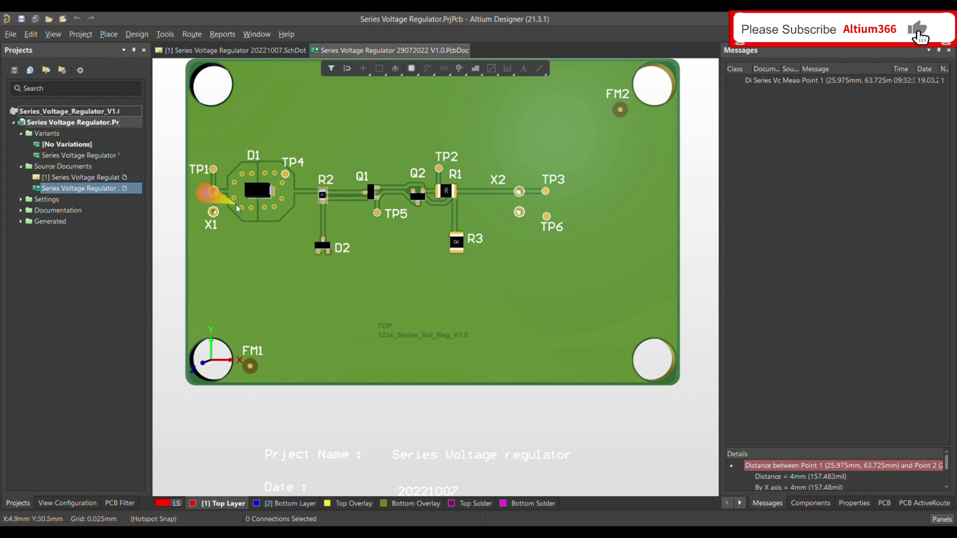
scroll(261, 225, "up", 2)
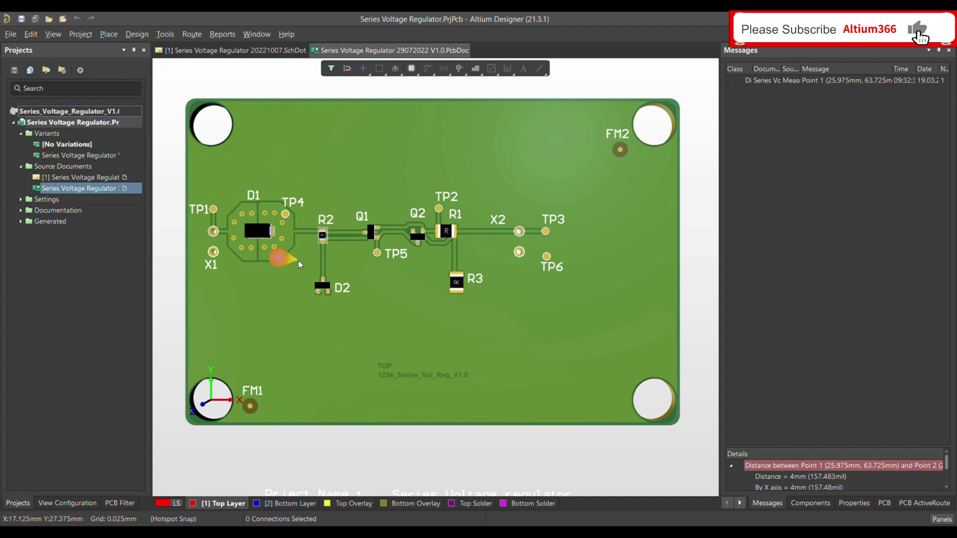
Step: Switch to the 2D layer view and bring up the Design menu
key("2")
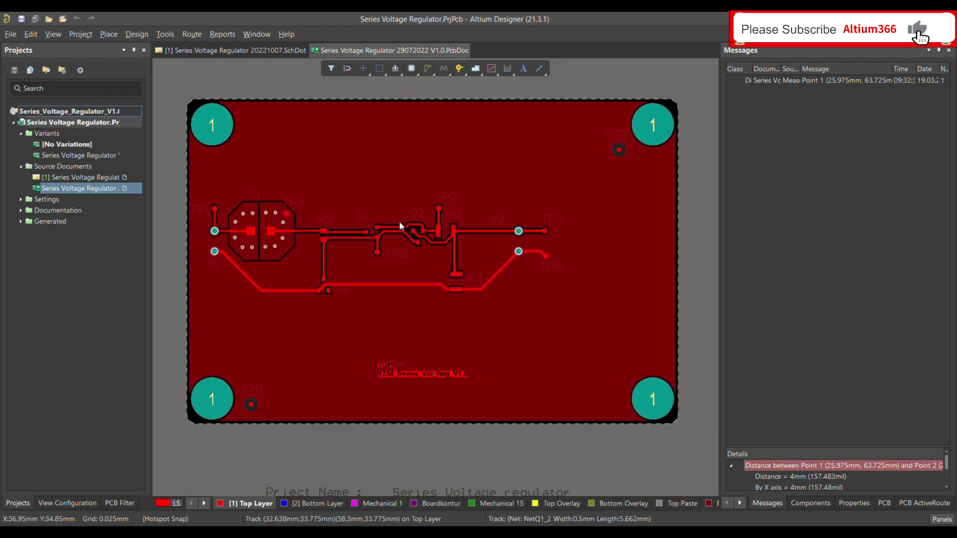
left_click(138, 34)
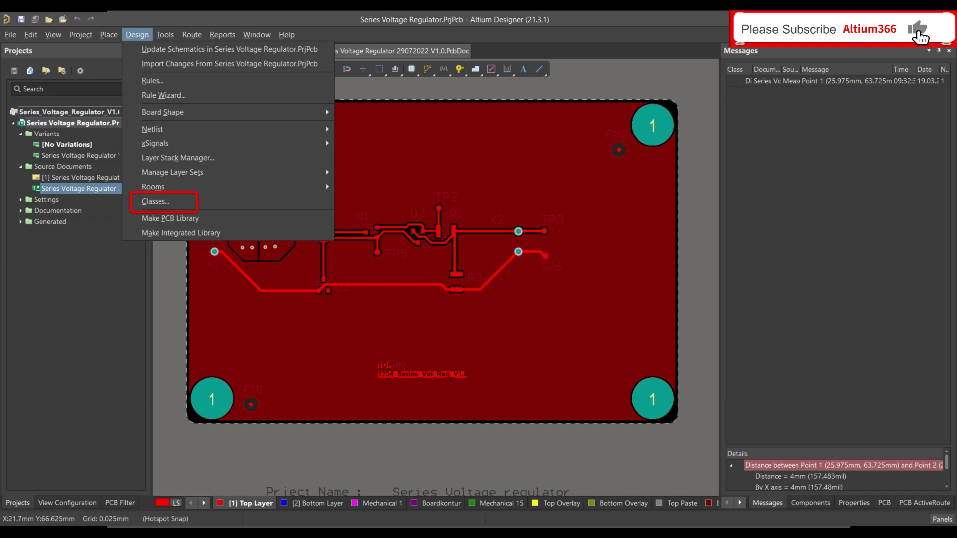
left_click(155, 201)
left_click(179, 135)
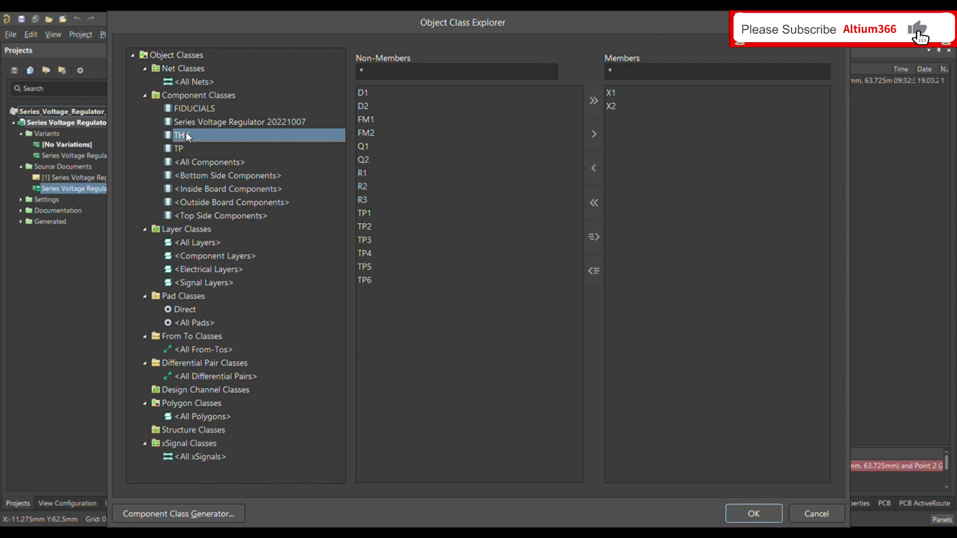
left_click(226, 96)
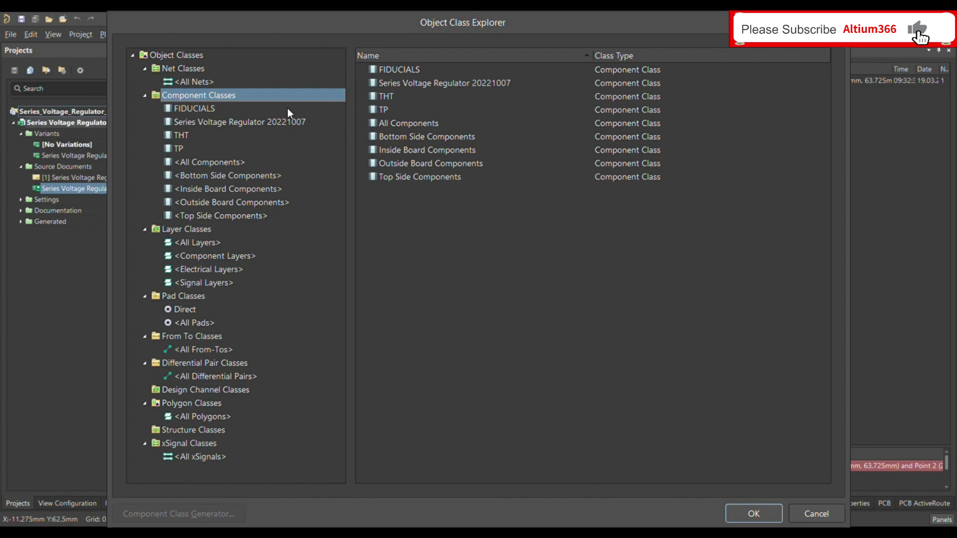
right_click(217, 108)
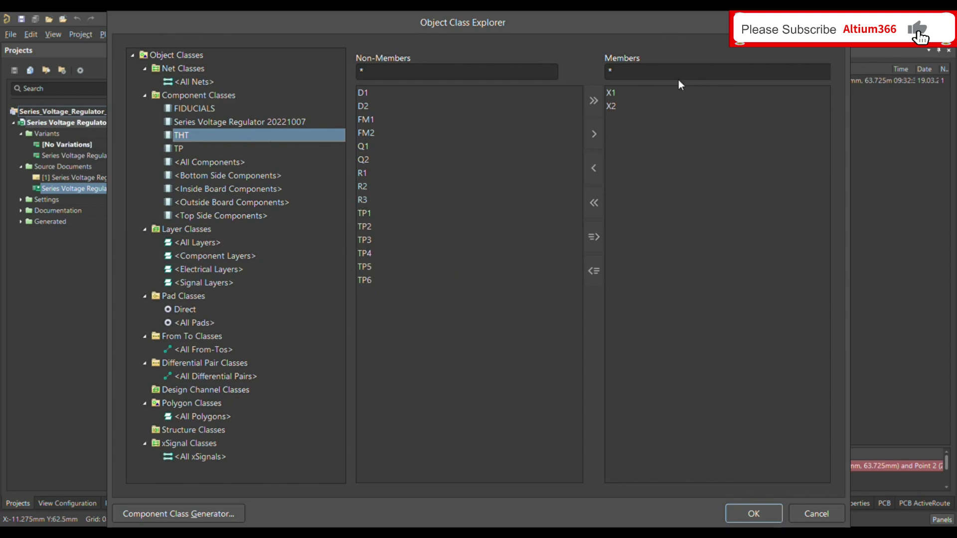
key("Left")
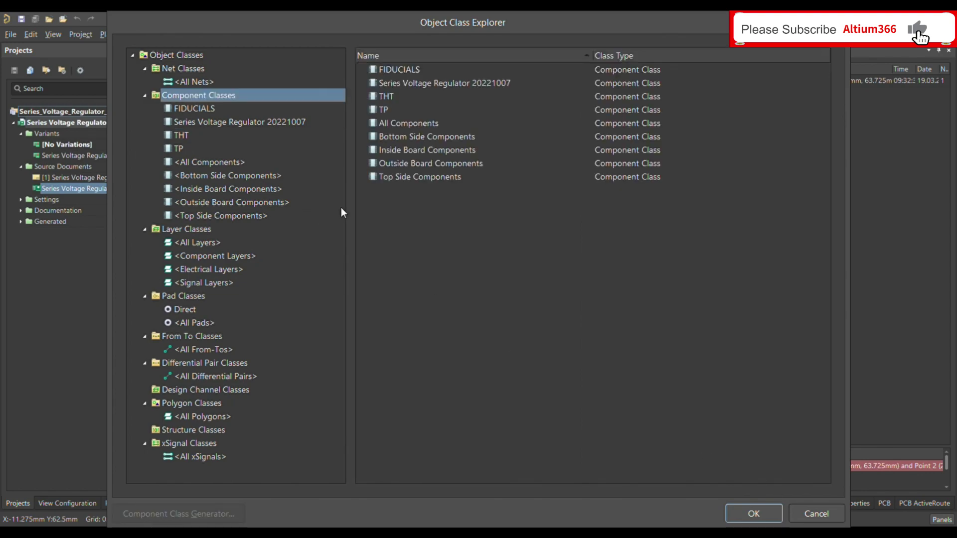
left_click(767, 516)
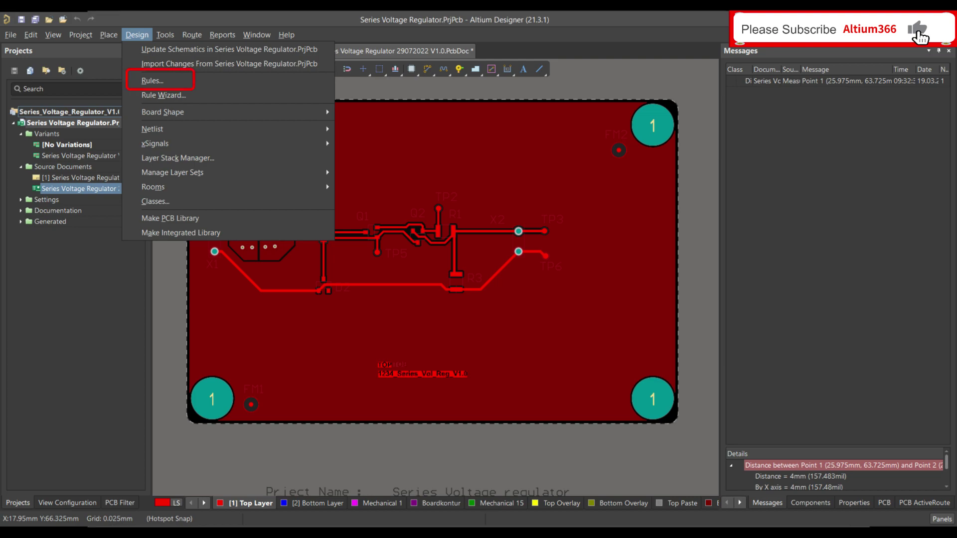
Step: In Design » Rules, add a new Clearance rule renamed Clearance_THT_Boardcontur
left_click(159, 81)
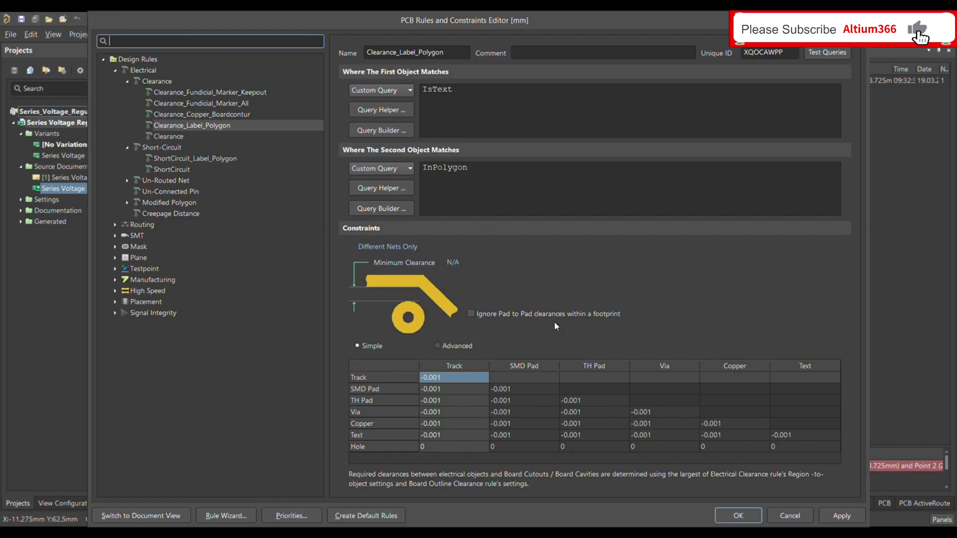
right_click(161, 92)
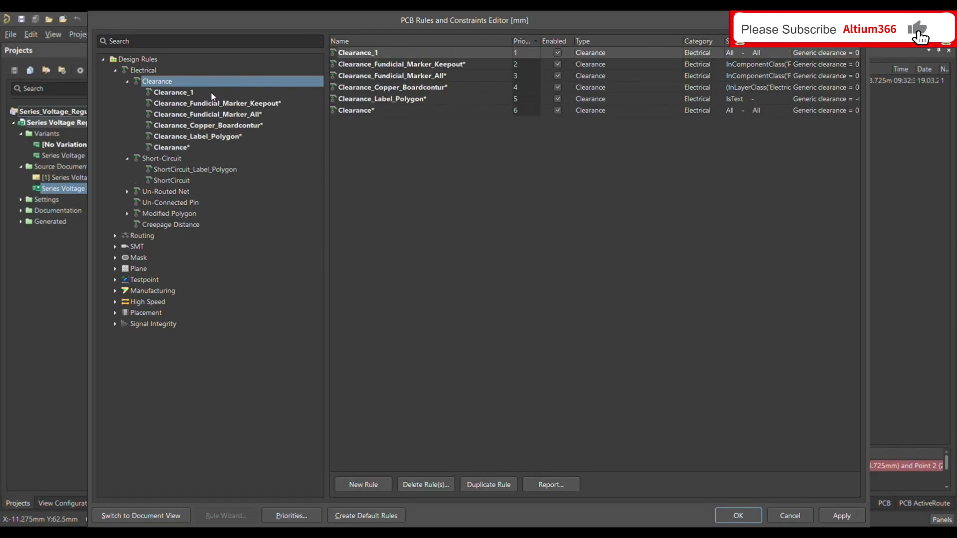
left_click(180, 93)
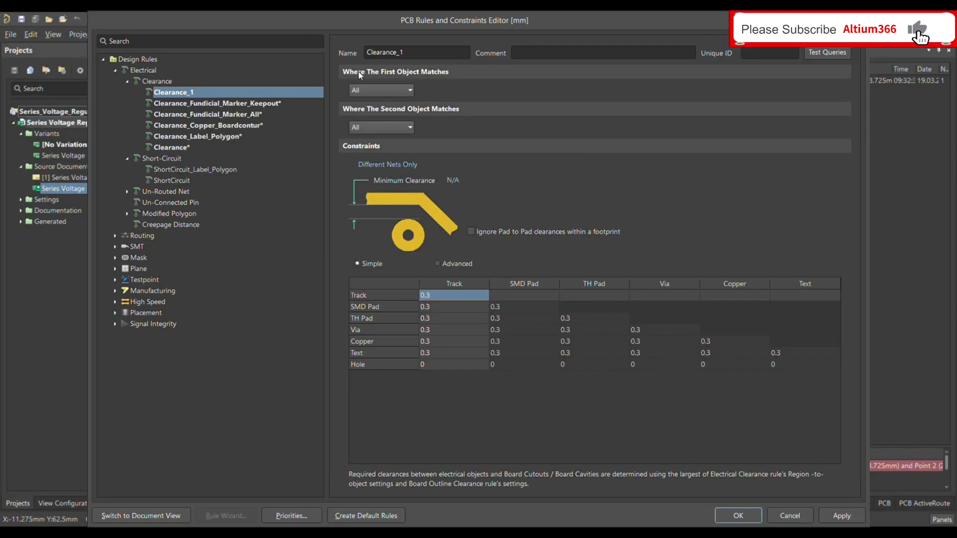
left_click(416, 56)
left_click(418, 57)
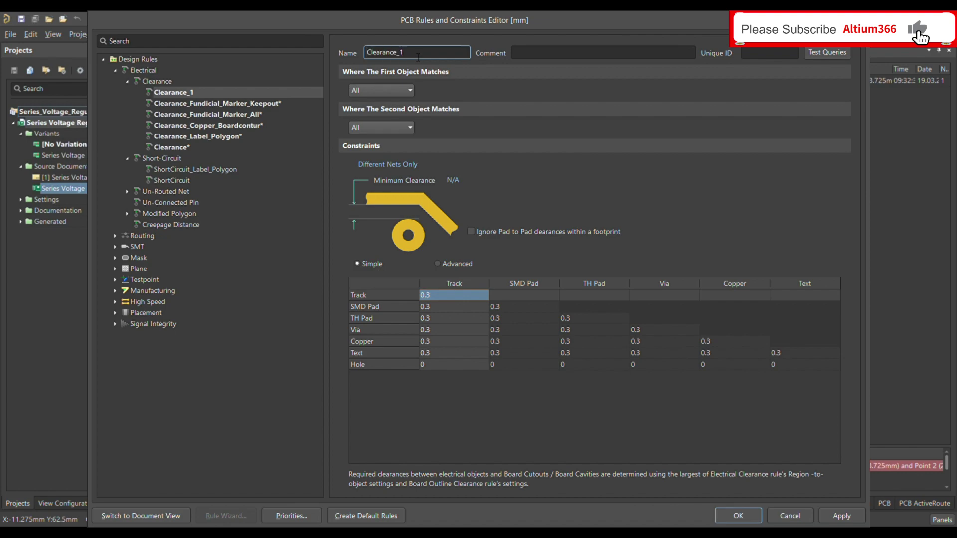
type("THT_Boardcontur")
key("Return")
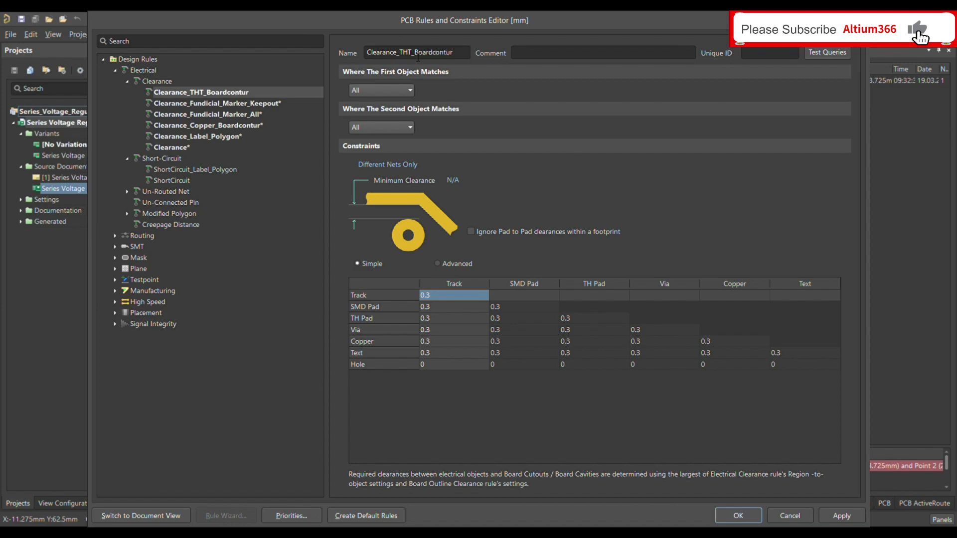
left_click(216, 103)
left_click(217, 95)
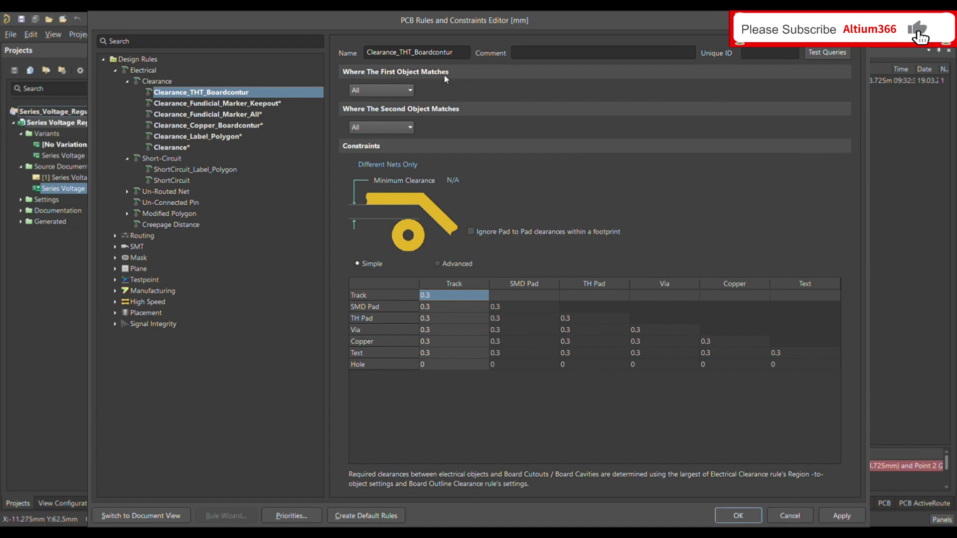
Step: Set the rule's first object to InComponentClass('THT') and the second to Keep-Out Layer
left_click(412, 89)
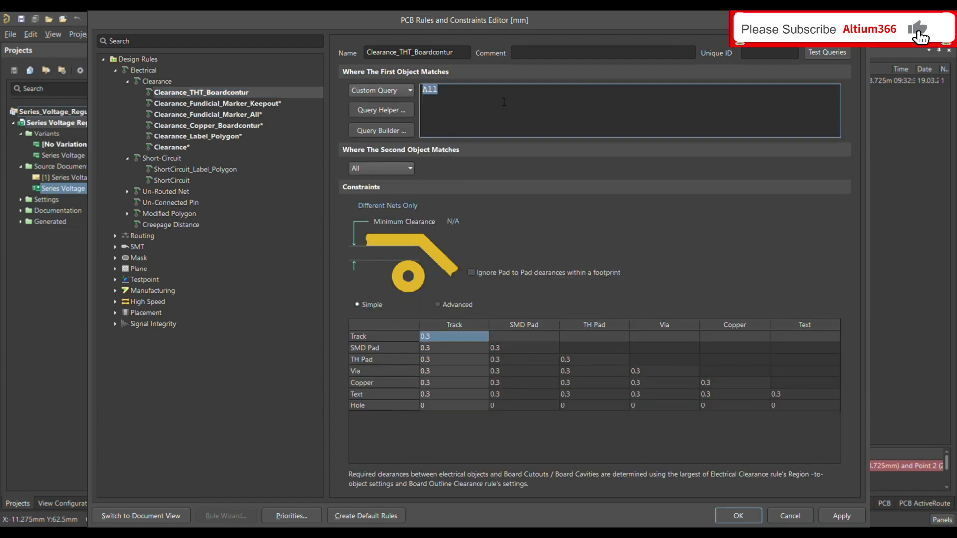
key("BackSpace")
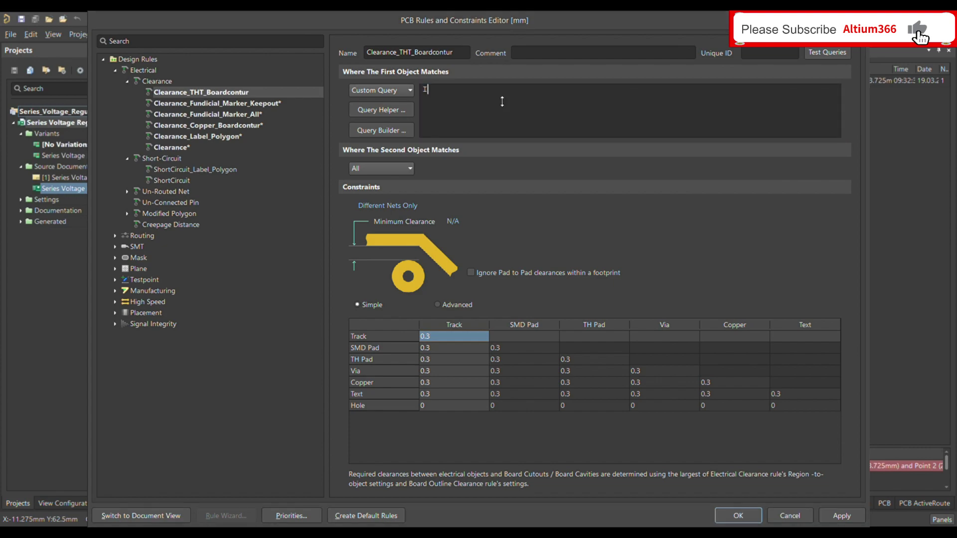
type("Incom")
key("Return")
type("'THT')")
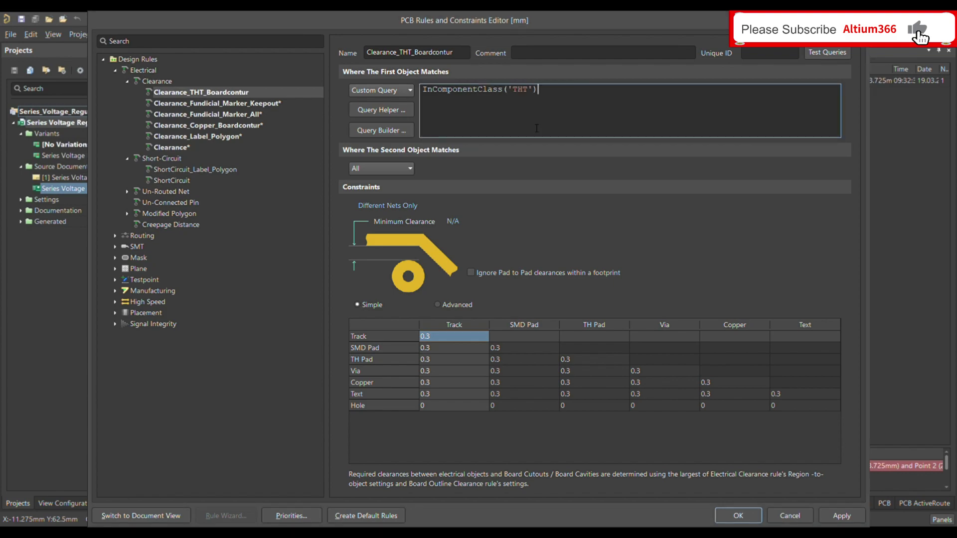
left_click(412, 170)
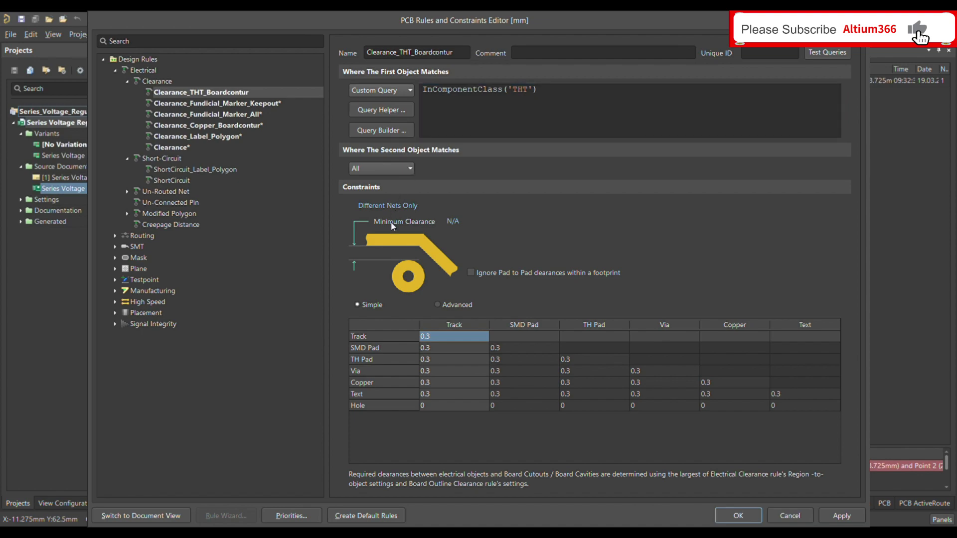
key("l")
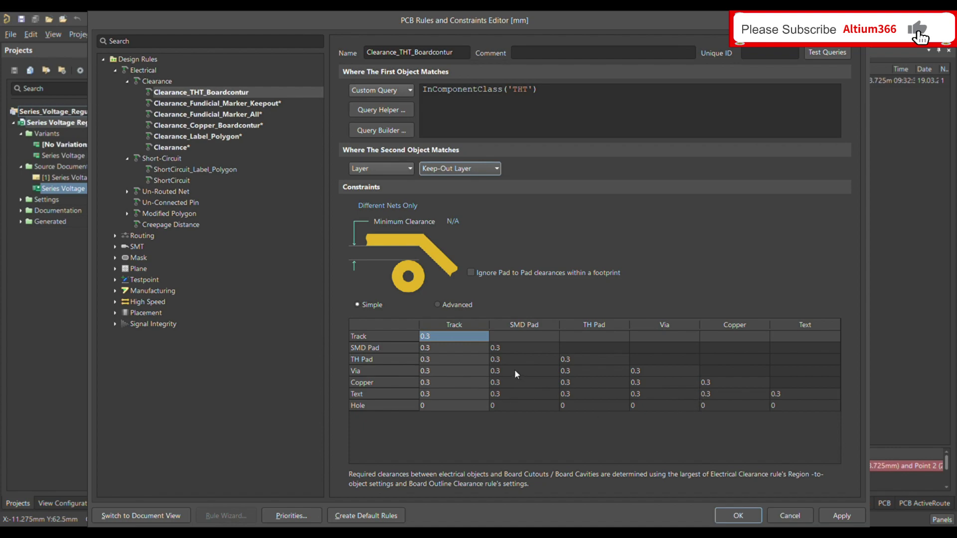
Step: Set every clearance in the matrix to 5 mm, apply, and confirm with OK
left_click(458, 334)
left_click_drag(459, 335, 781, 399)
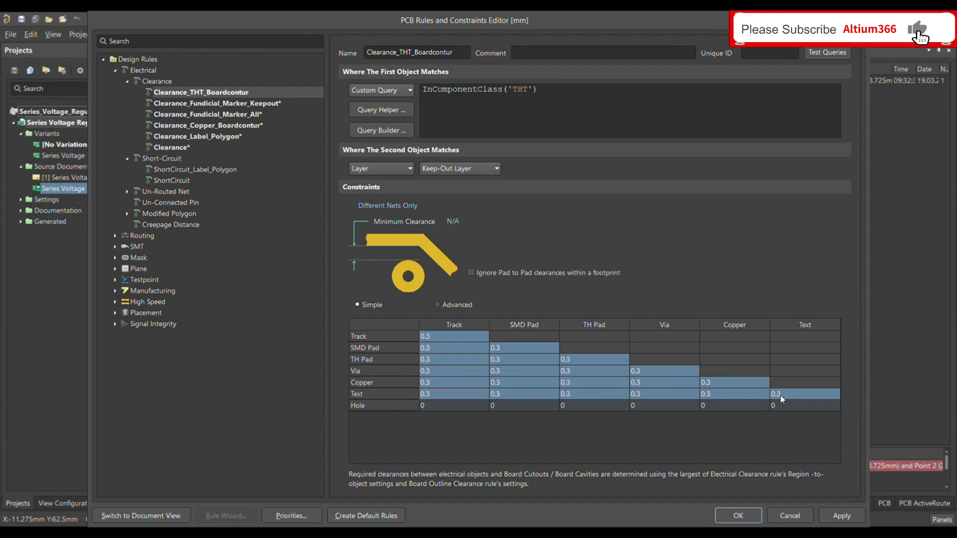
type("5")
key("Return")
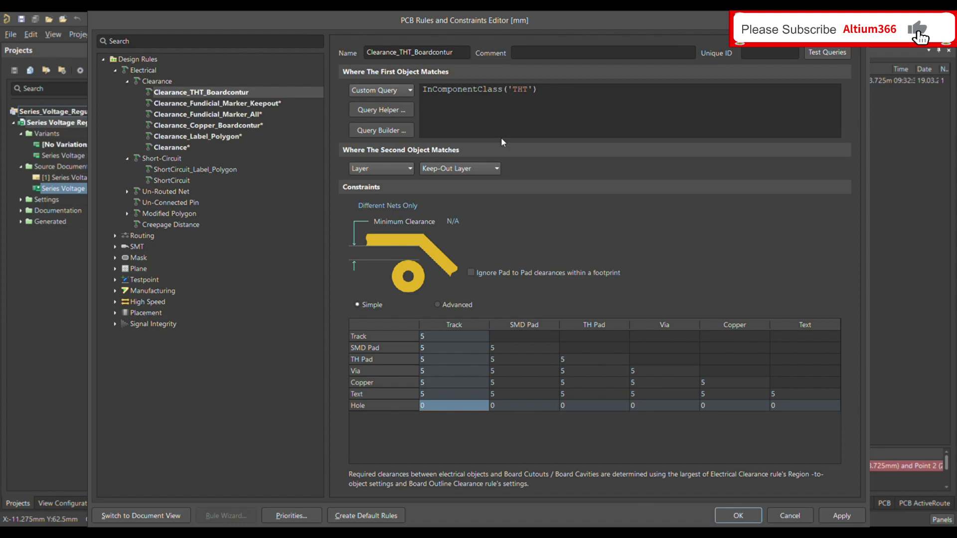
left_click(841, 514)
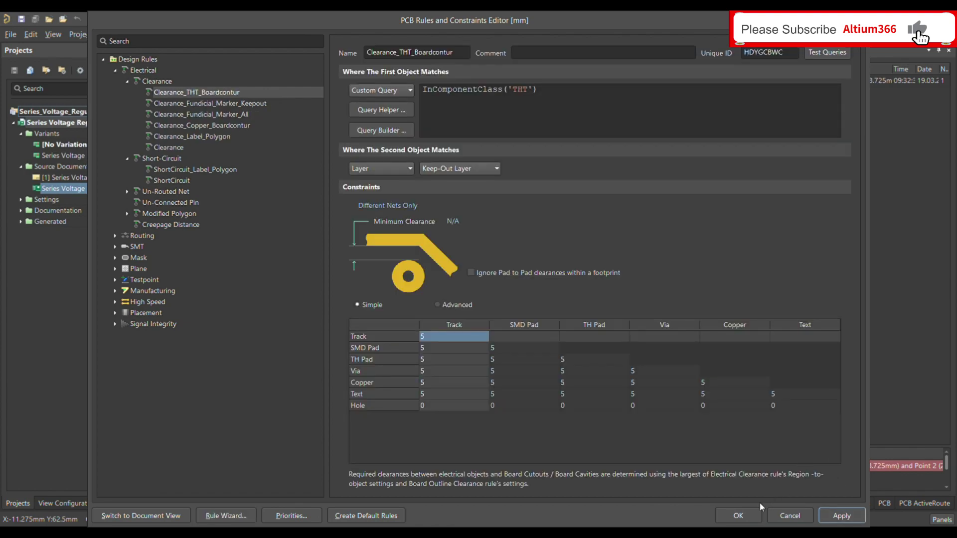
left_click(738, 516)
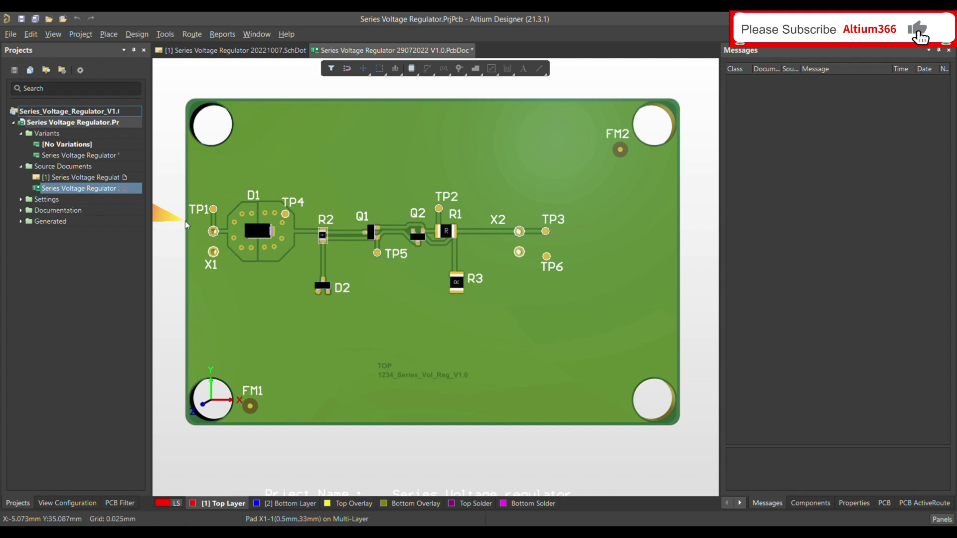
Step: Measure from the board edge to pad X1-1: 3.924 mm (3.922 mm along X)
scroll(184, 220, "up", 3, "ctrl")
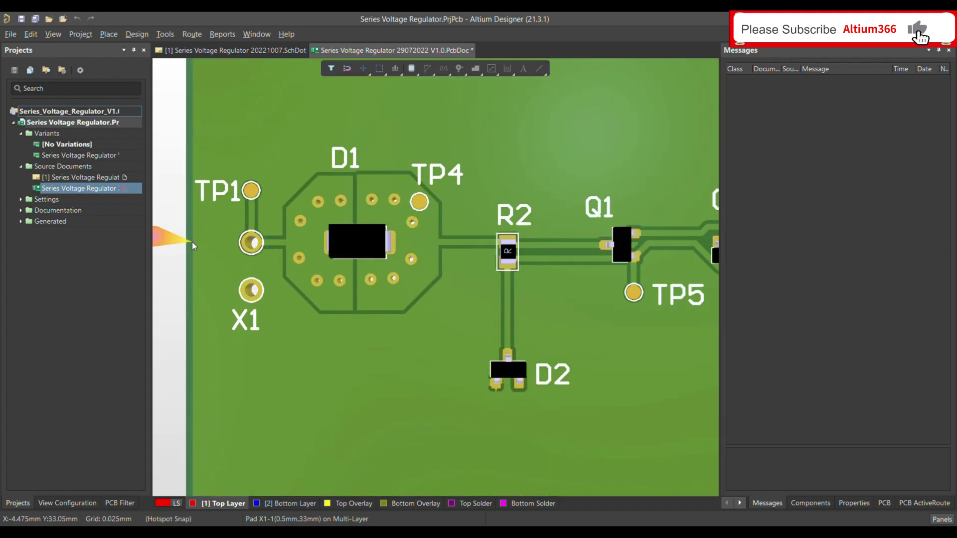
key("ctrl+m")
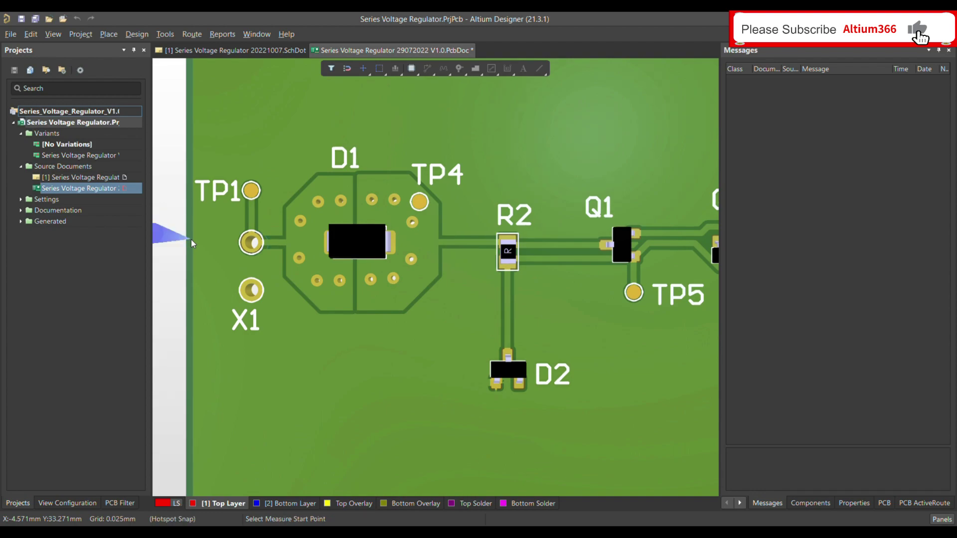
left_click(192, 239)
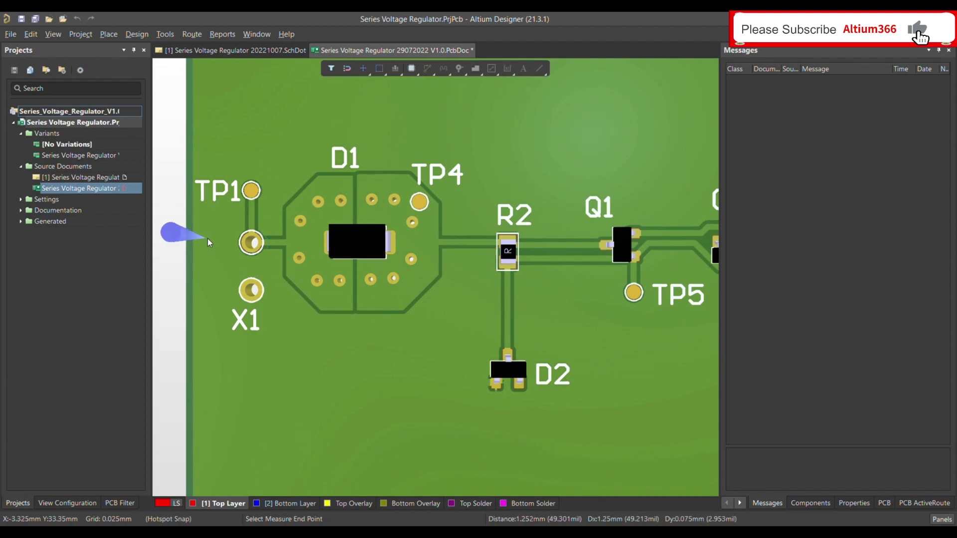
scroll(238, 243, "up", 4, "ctrl")
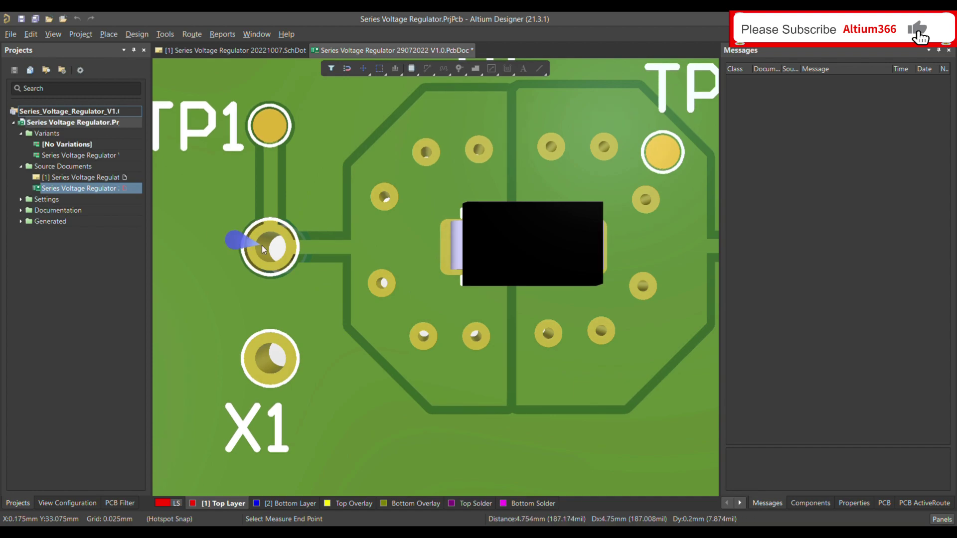
scroll(270, 246, "down", 3, "ctrl")
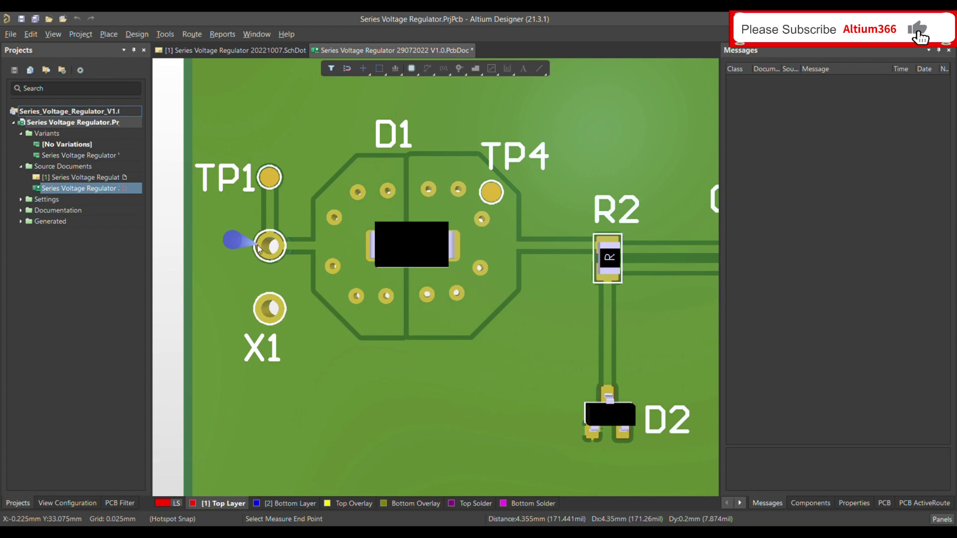
left_click(254, 248)
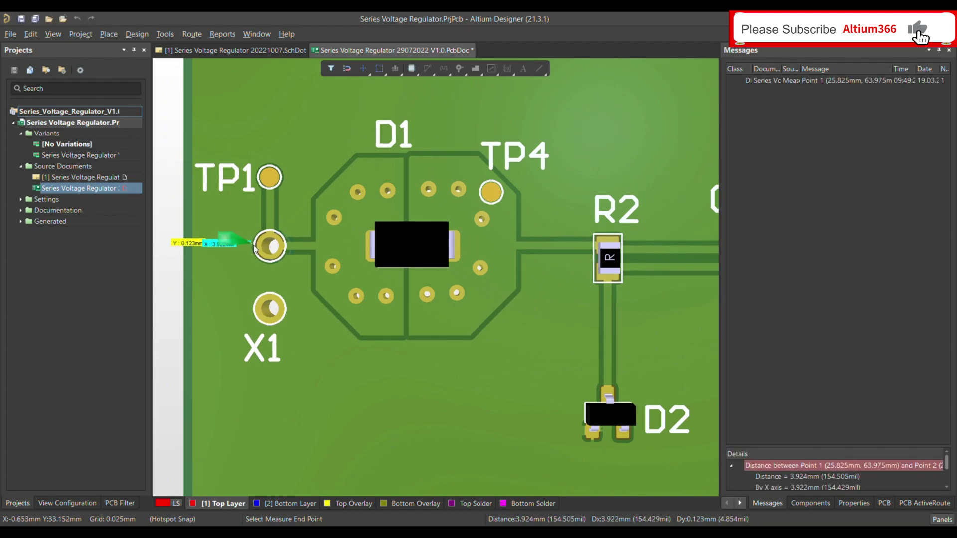
right_click(255, 247)
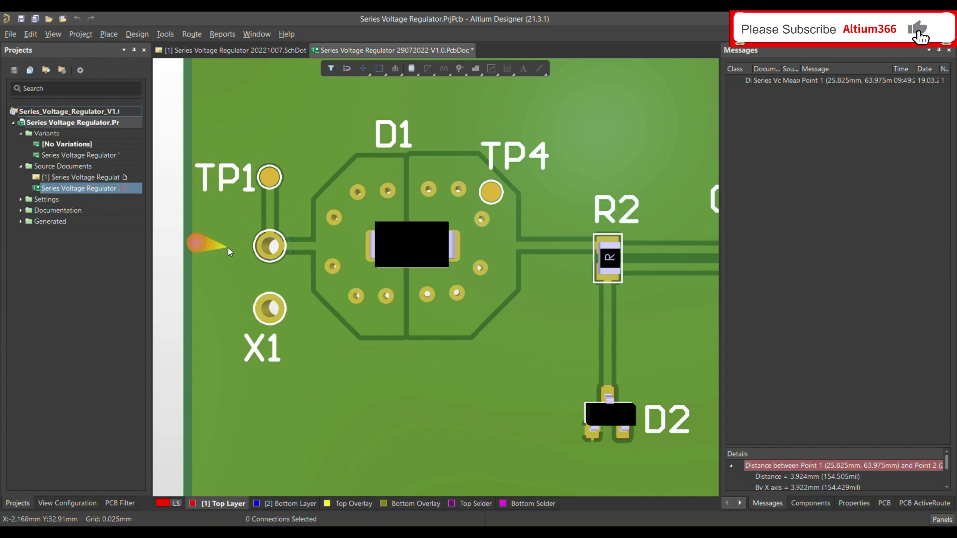
scroll(228, 247, "down", 2, "ctrl")
scroll(228, 247, "down", 2, "ctrl")
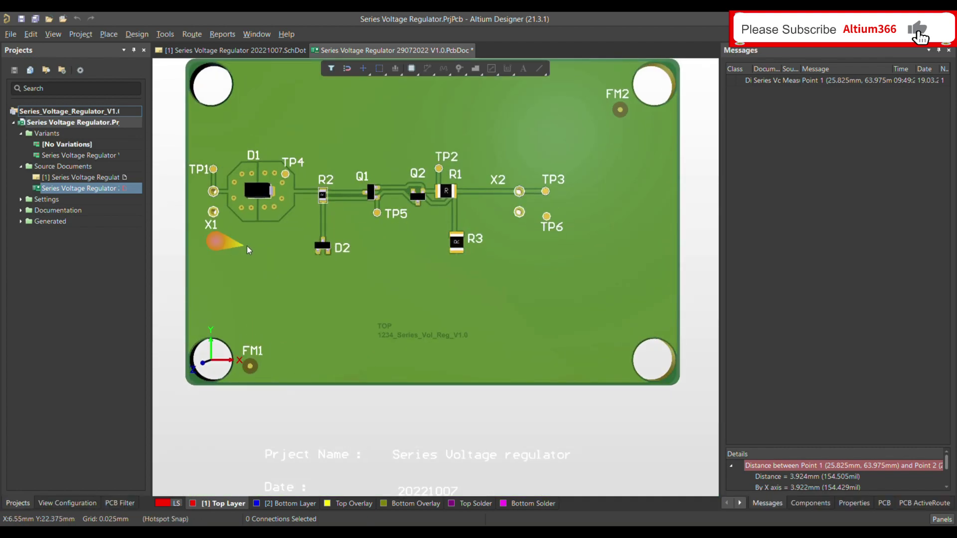
Step: Run Tools » Design Rule Check in 2D view, reporting 2 clearance violations
key("2")
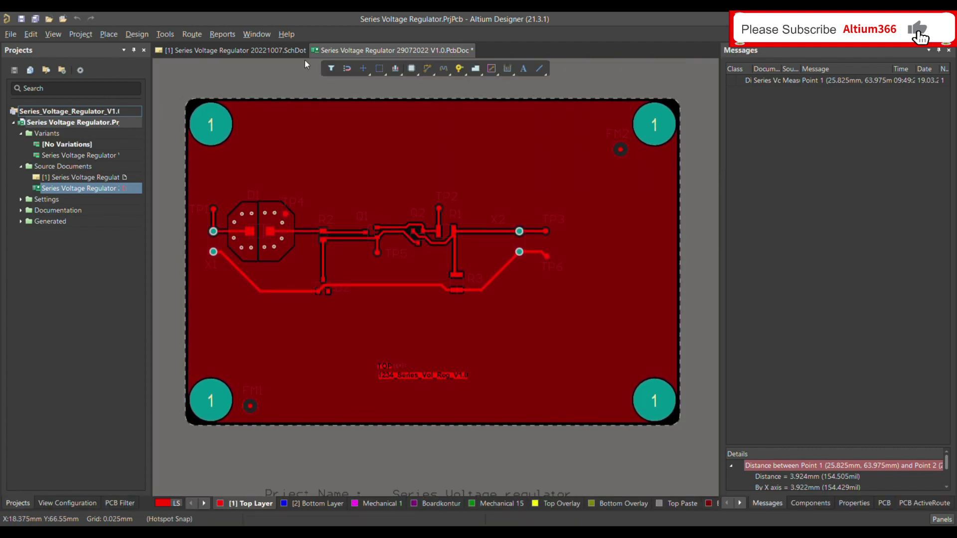
left_click(170, 34)
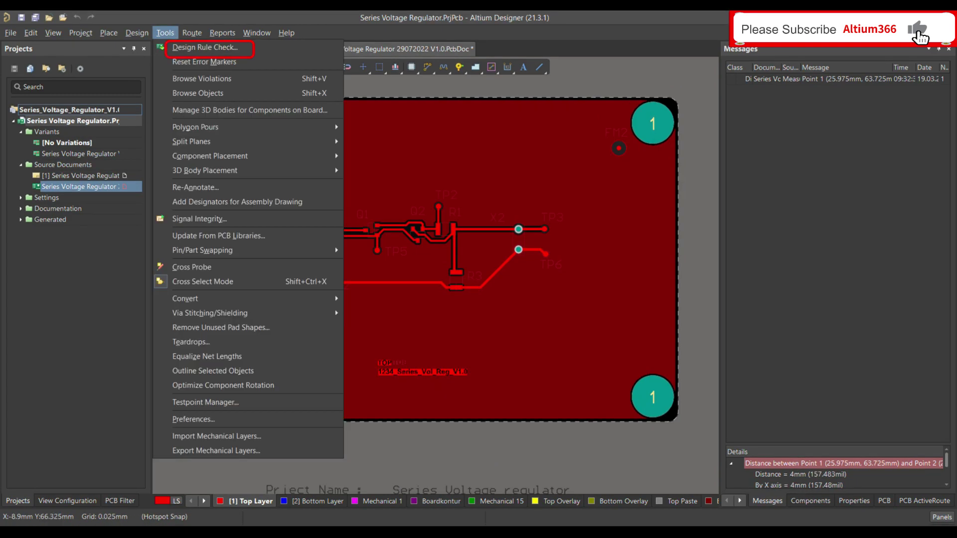
left_click(205, 47)
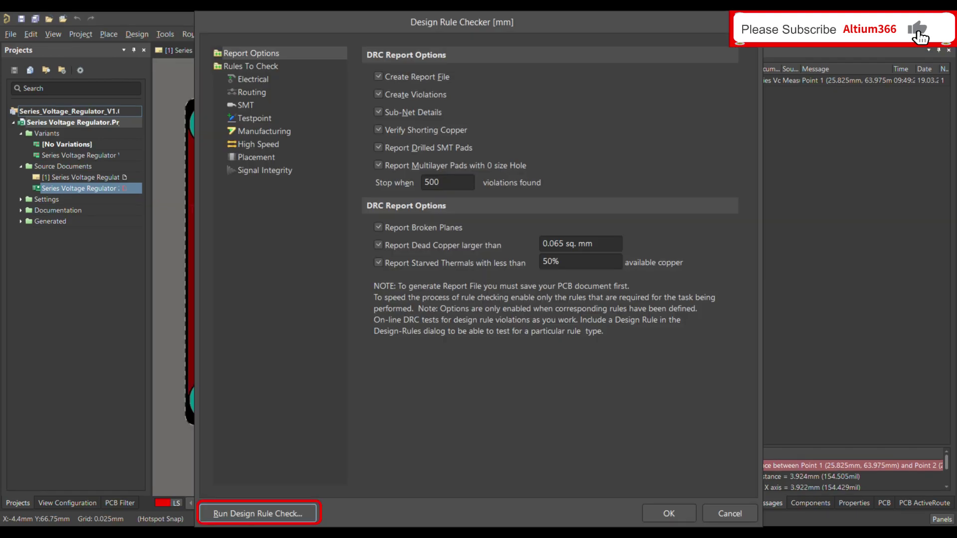
left_click(261, 512)
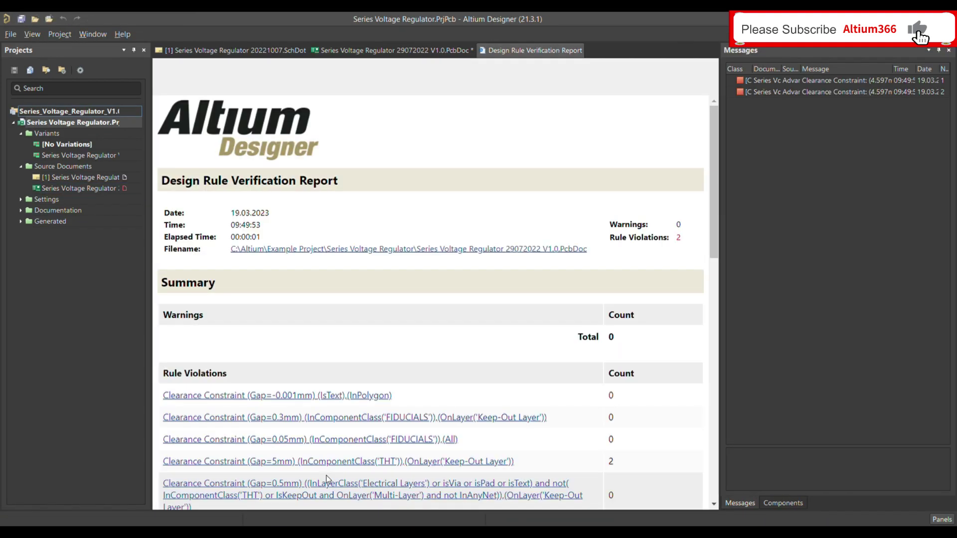
Step: Follow the report's Pad X1-1 clearance link (4.597 mm < 5 mm) to the board
scroll(670, 252, "down", 10)
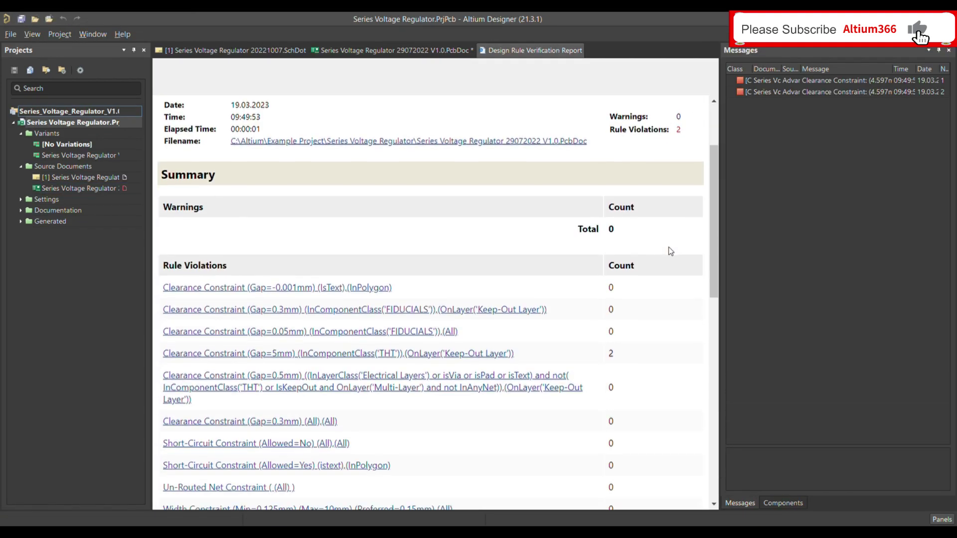
scroll(670, 252, "down", 1)
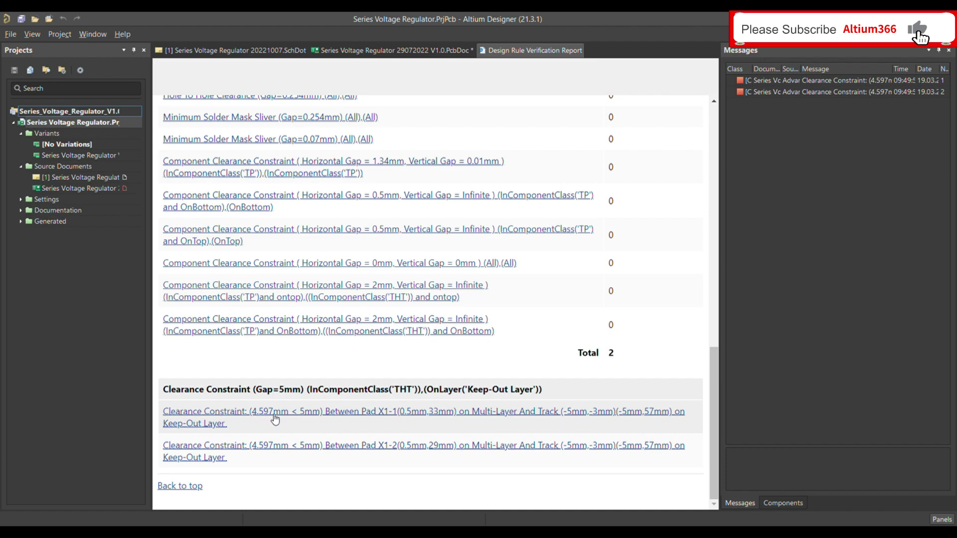
left_click(309, 416)
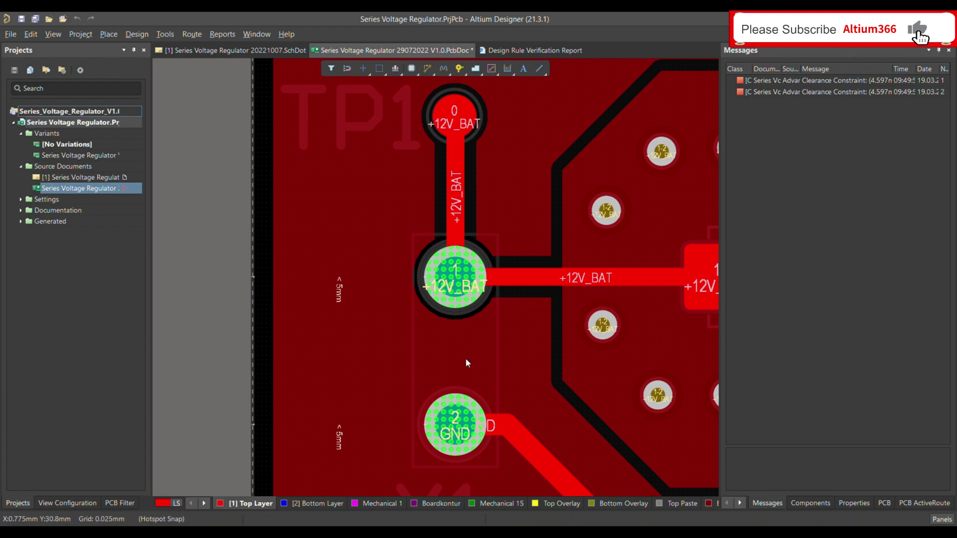
Step: Drag connector X1 right, away from the board edge, and reconnect its +12V_BAT track at pad 1
scroll(442, 289, "down", 2, "ctrl")
scroll(394, 273, "up", 2, "ctrl")
scroll(429, 277, "down", 2, "ctrl")
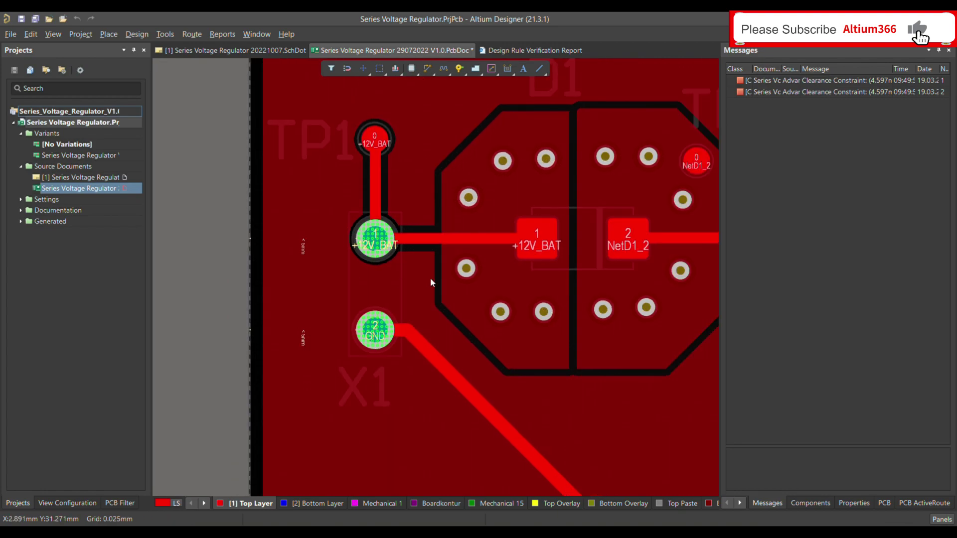
scroll(429, 277, "up", 1, "ctrl")
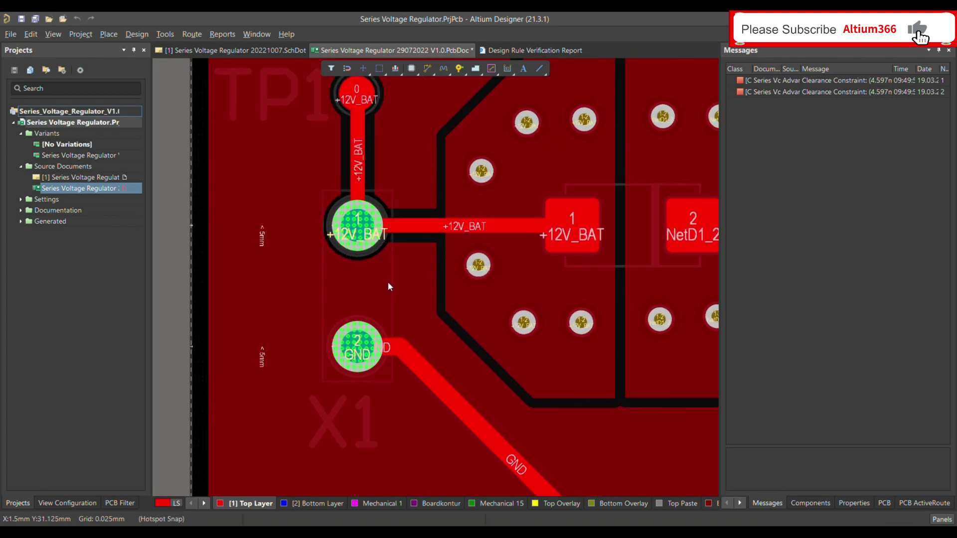
scroll(387, 282, "up", 1)
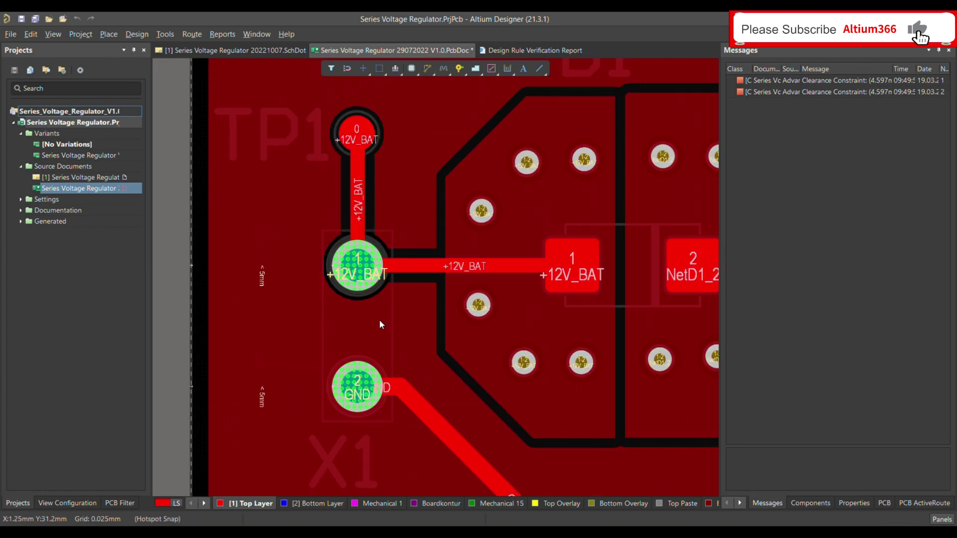
left_click(379, 318)
left_click_drag(378, 329, 390, 270)
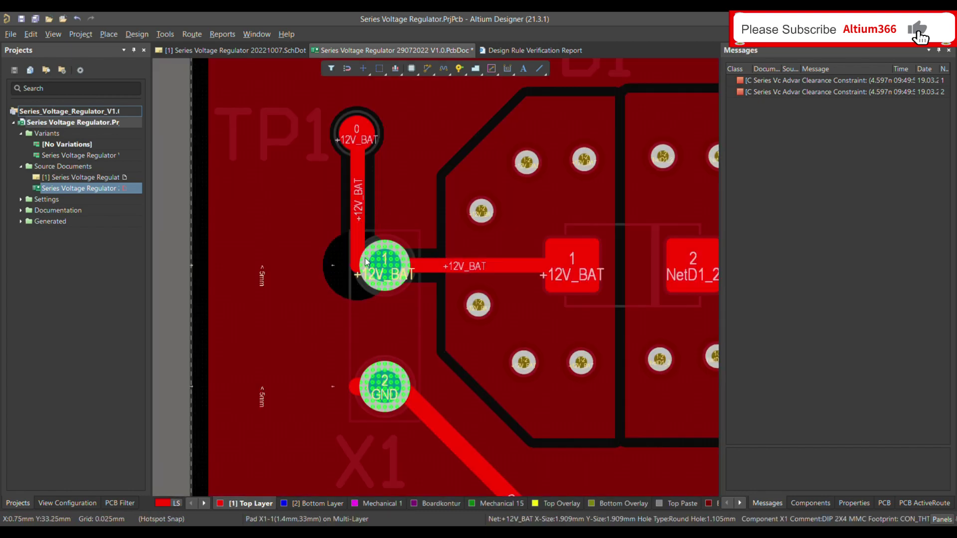
left_click(357, 237)
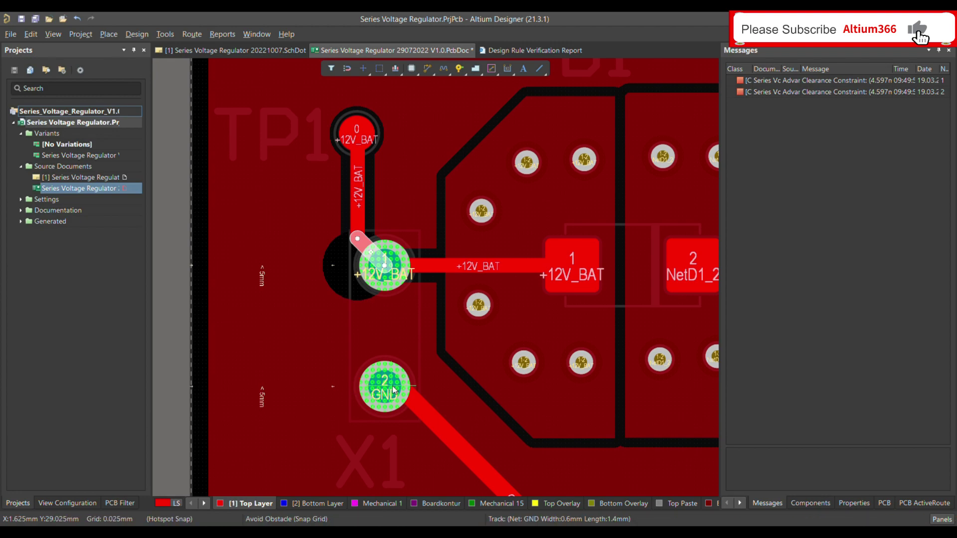
key("Escape")
key("Escape")
scroll(350, 300, "down", 2, "ctrl")
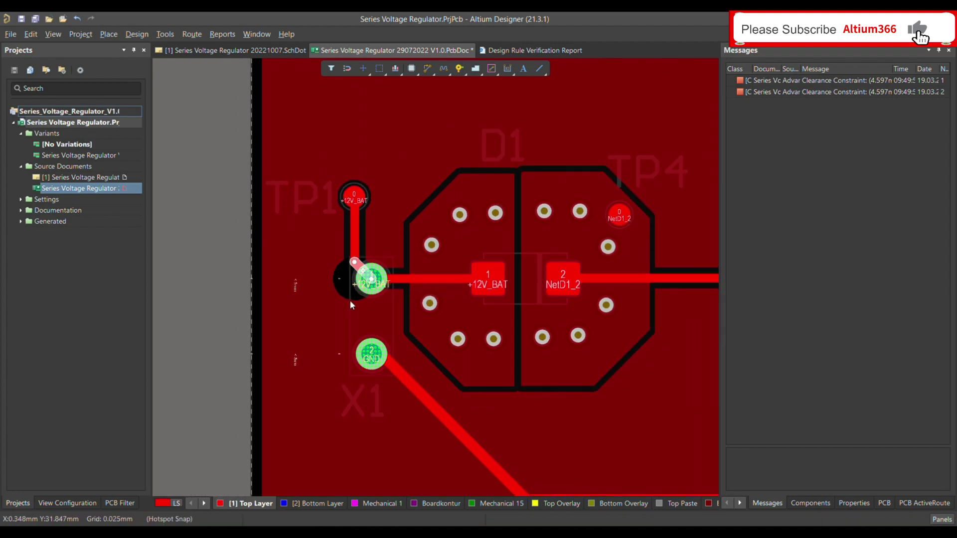
key("ctrl+m")
Step: Measure pad X1-1 at 5.525 mm from the board edge
scroll(290, 272, "up", 2, "ctrl")
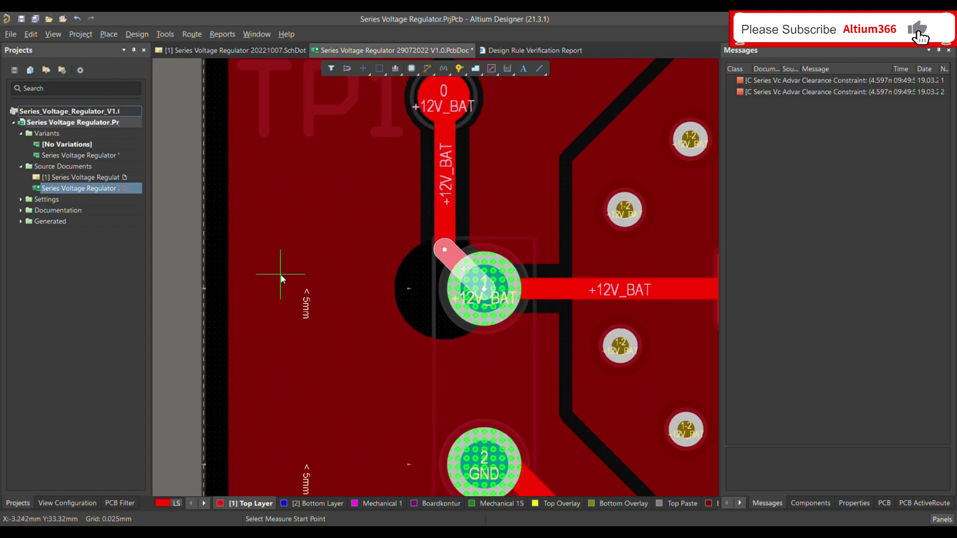
left_click(204, 287)
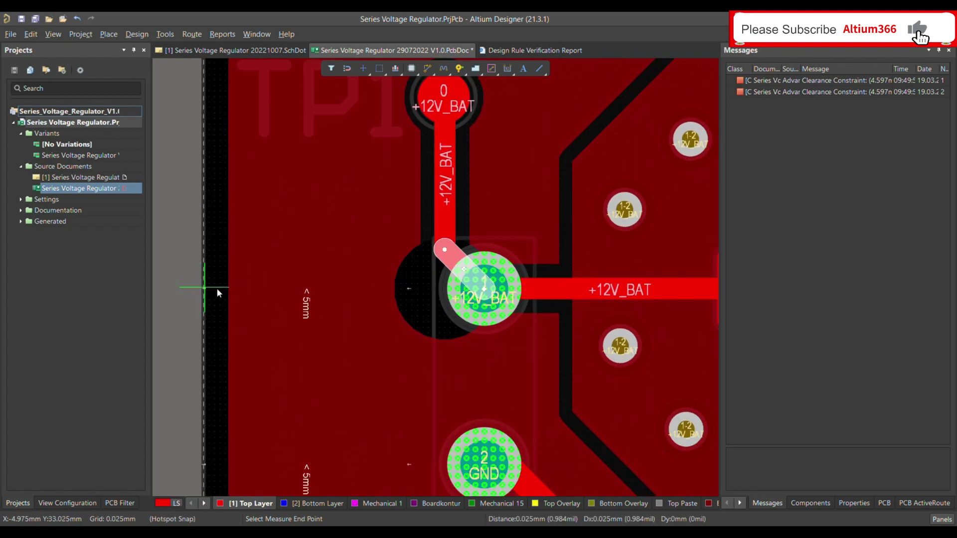
left_click(447, 289)
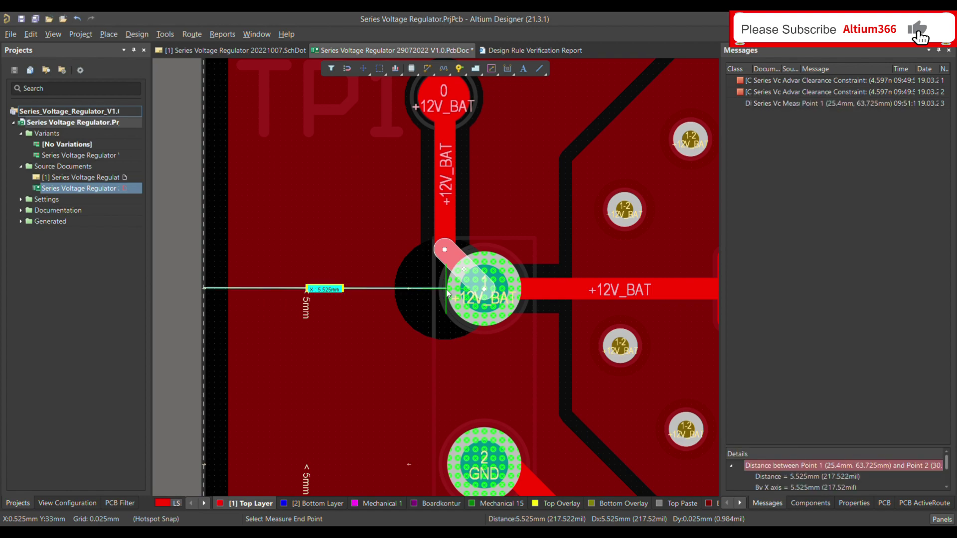
right_click(447, 293)
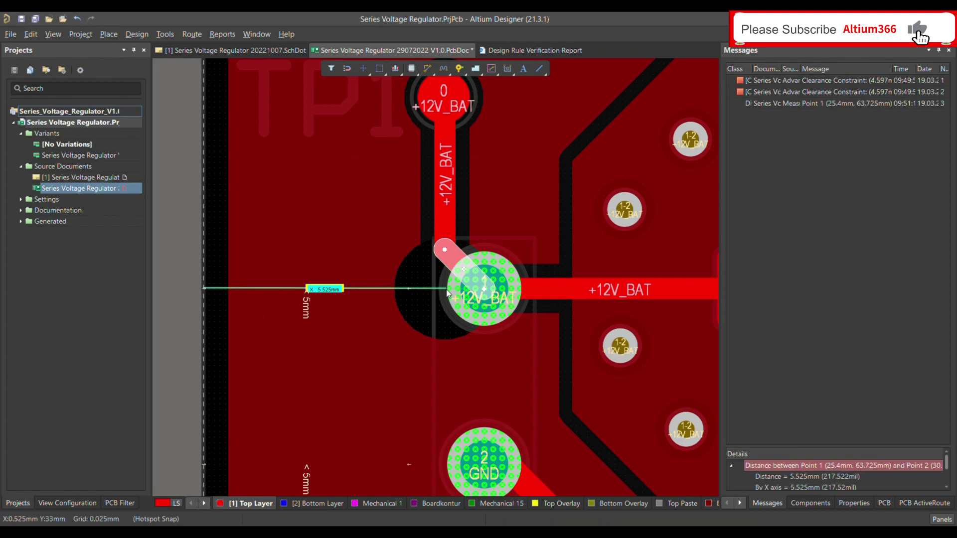
Step: Clear the ruler, fit the whole board in view, and save the PCB
key("shift+c")
key("ctrl+Page_Down")
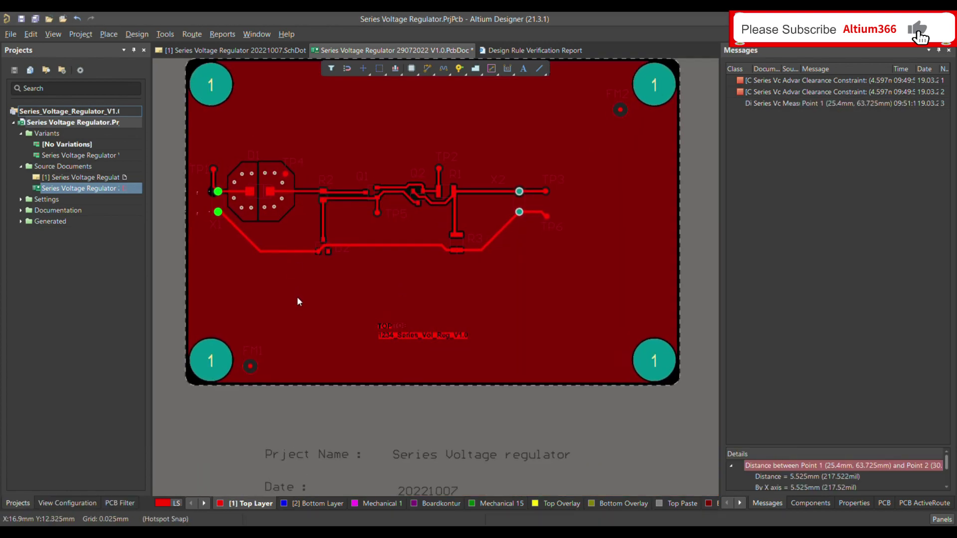
left_click(298, 301)
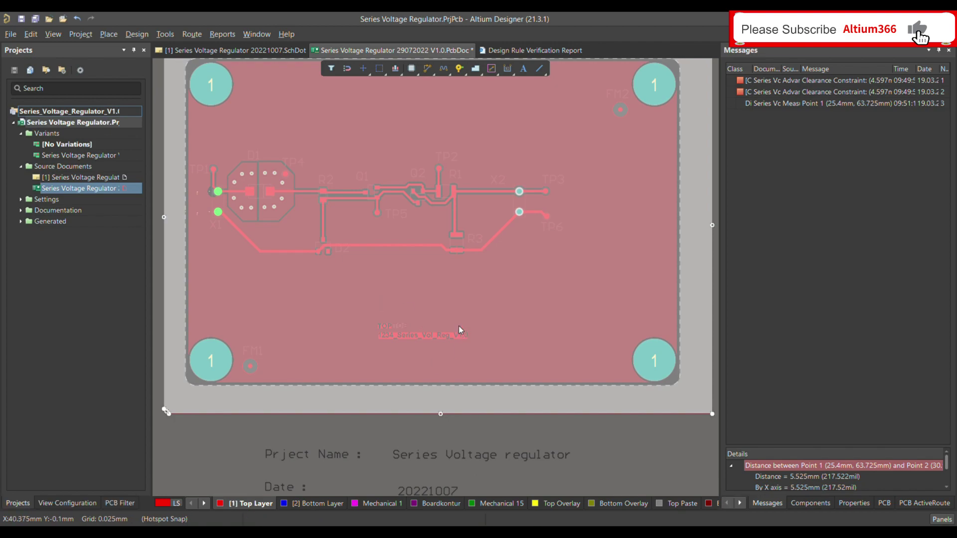
key("ctrl+s")
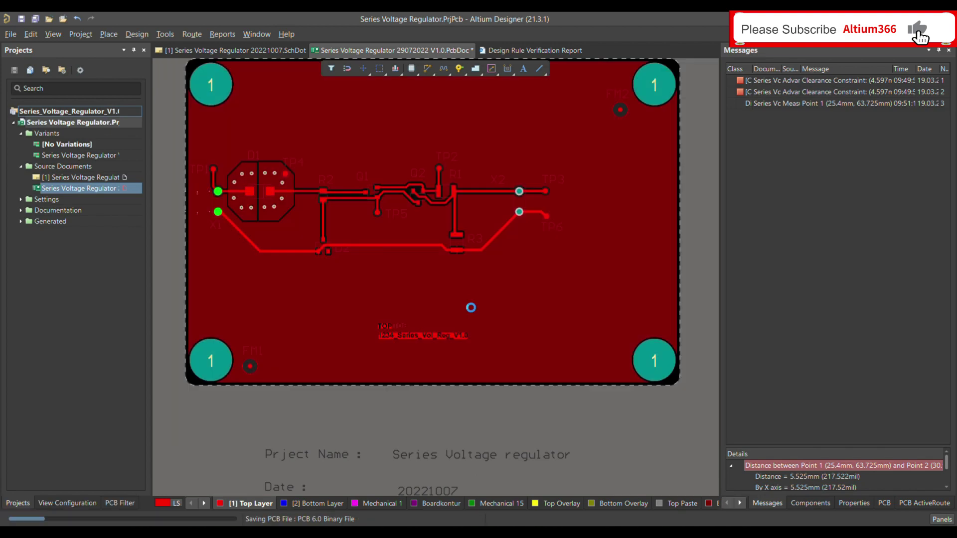
scroll(405, 276, "up", 2)
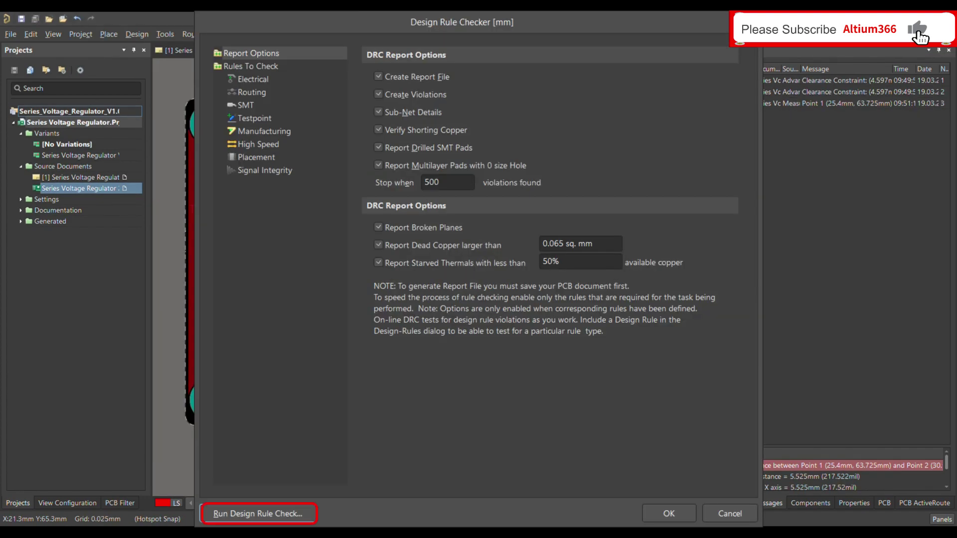
Step: Rerun the DRC, confirm the report totals 0 violations, and go back to the PcbDoc
left_click(258, 513)
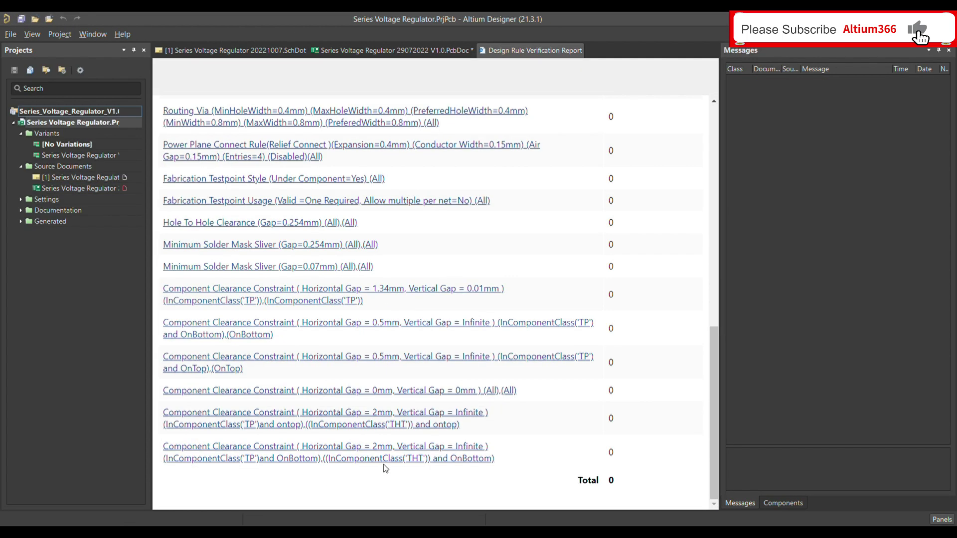
scroll(519, 187, "up", 15)
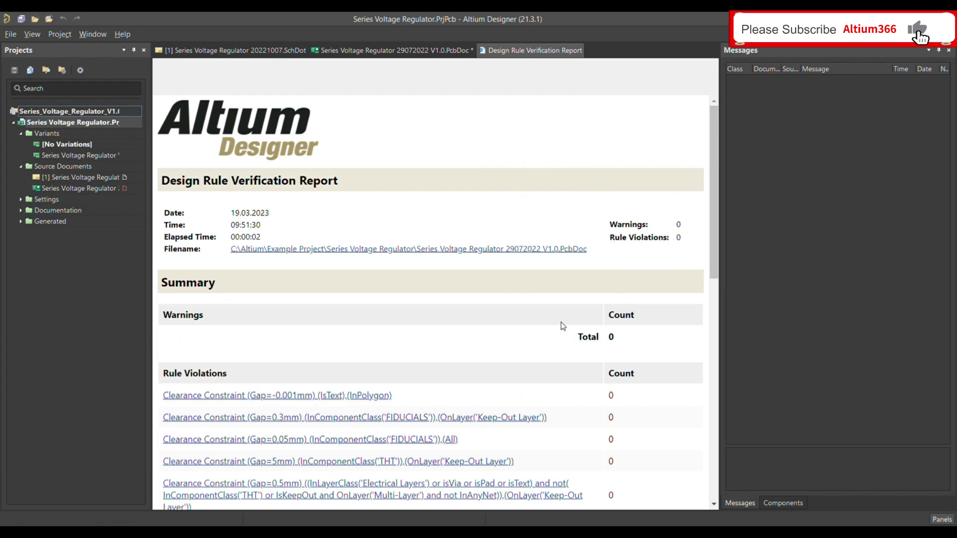
scroll(563, 326, "down", 15)
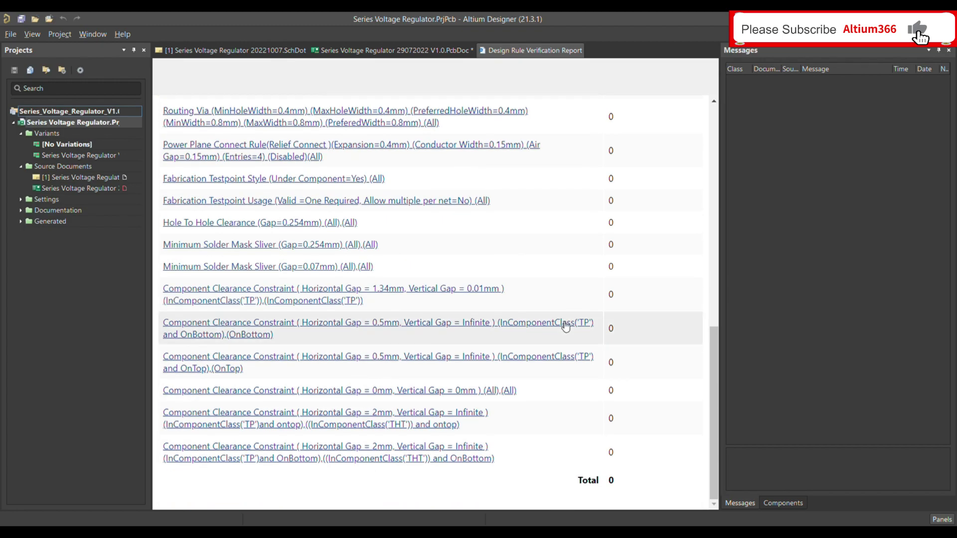
left_click(408, 52)
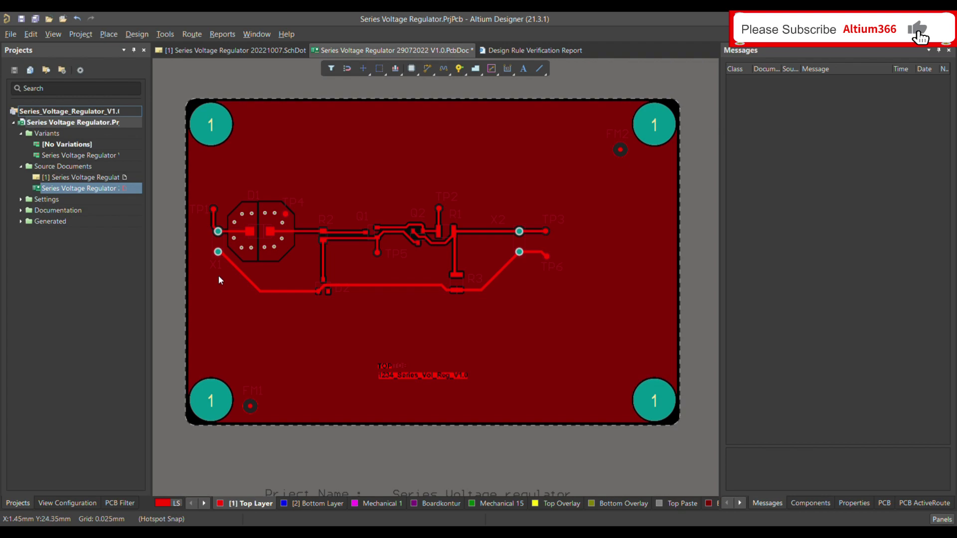
Step: View the regulator board in 3D, showing X1 set back from the left edge
key("3")
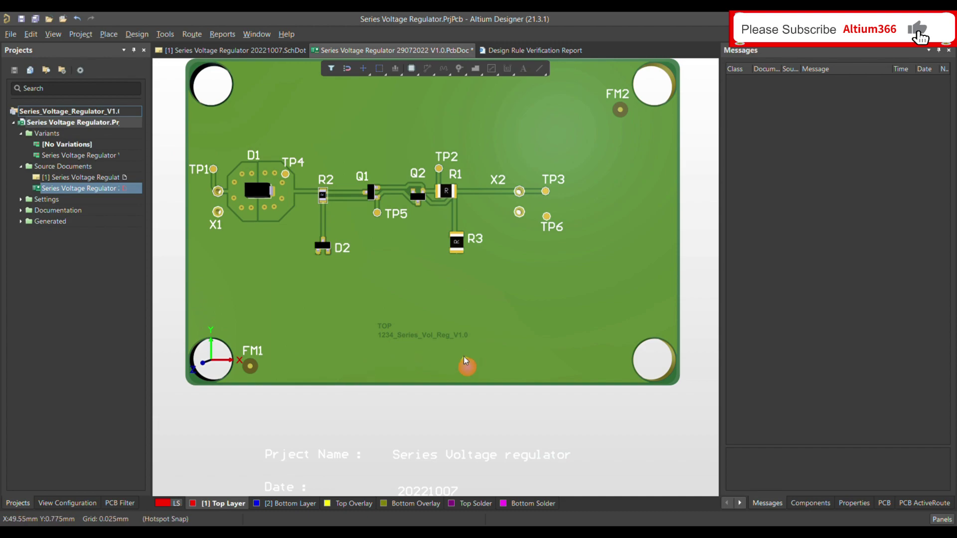
scroll(352, 346, "up", 2)
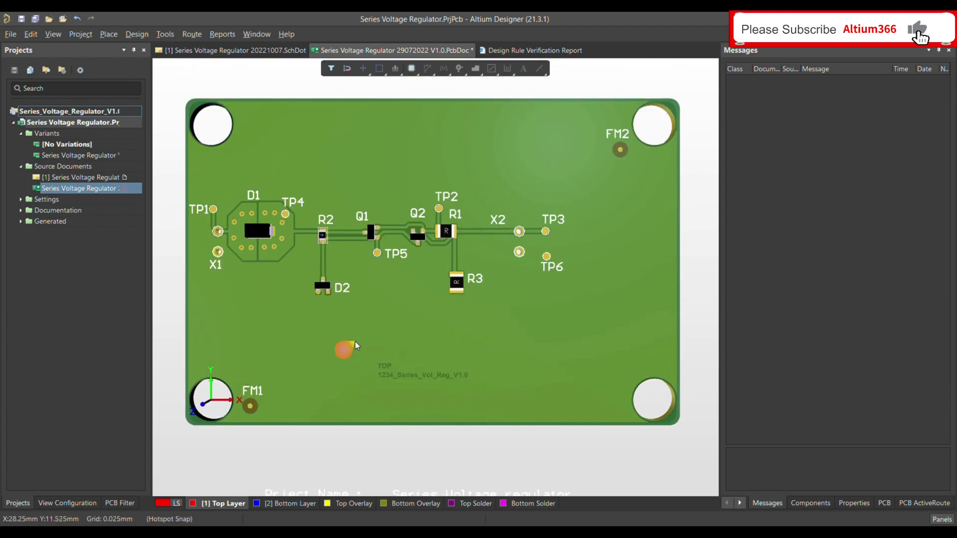